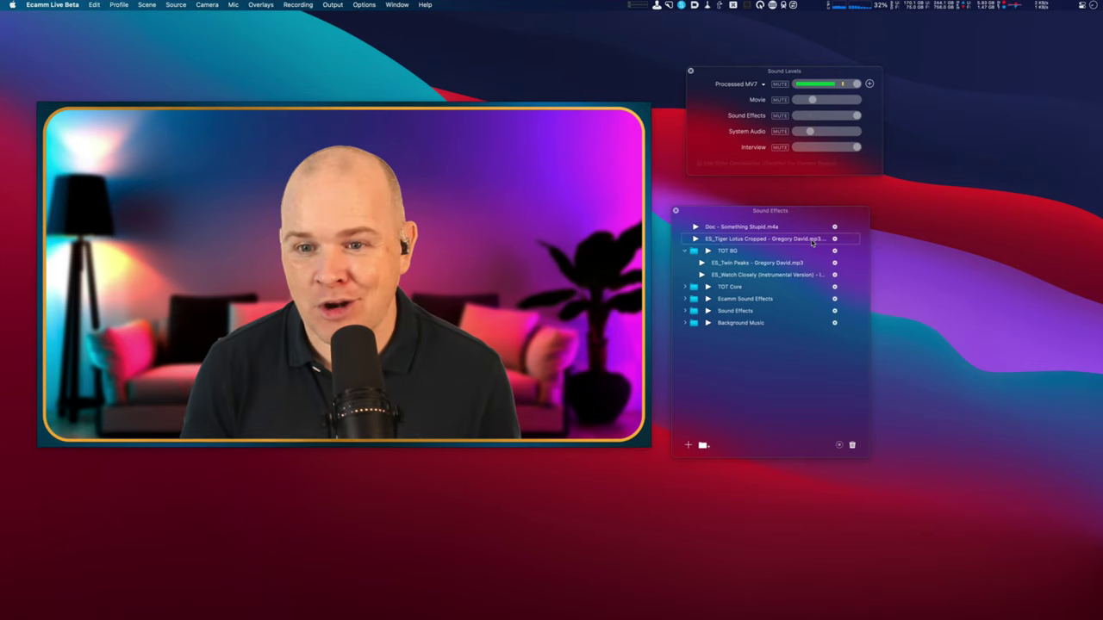
# Select the Tiger Lotus clip and move the Sound Levels panel onto the Sound Effects list.
pyautogui.click(819, 238)
pyautogui.click(814, 239)
pyautogui.moveTo(749, 76); pyautogui.dragTo(733, 103)
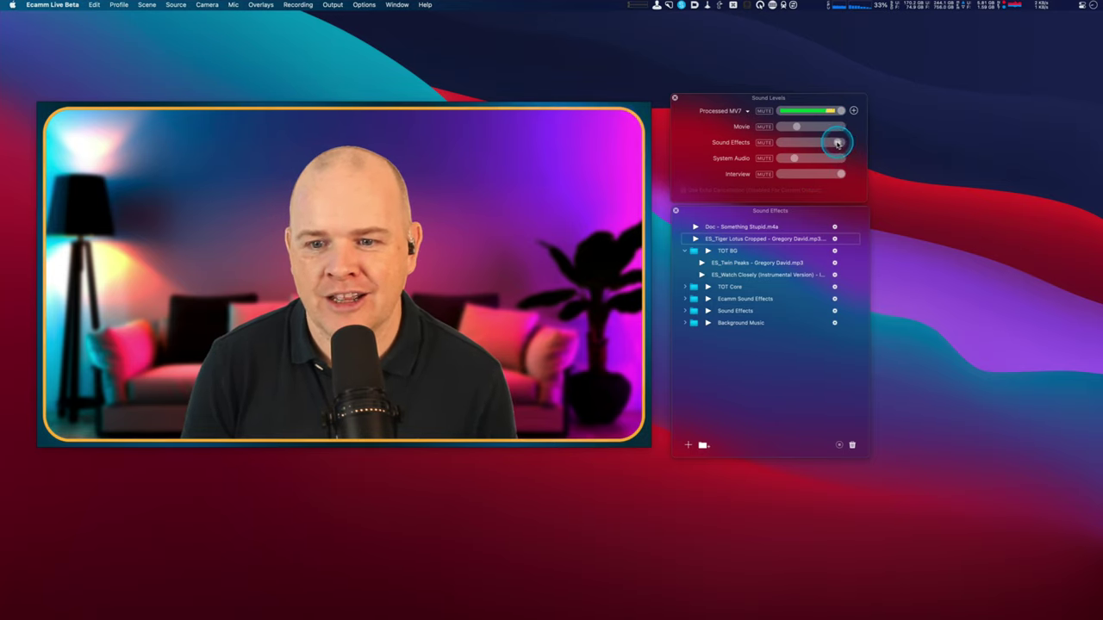
# Lower the Sound Effects master level and preview the Something Stupid clip.
pyautogui.moveTo(821, 144); pyautogui.dragTo(793, 143)
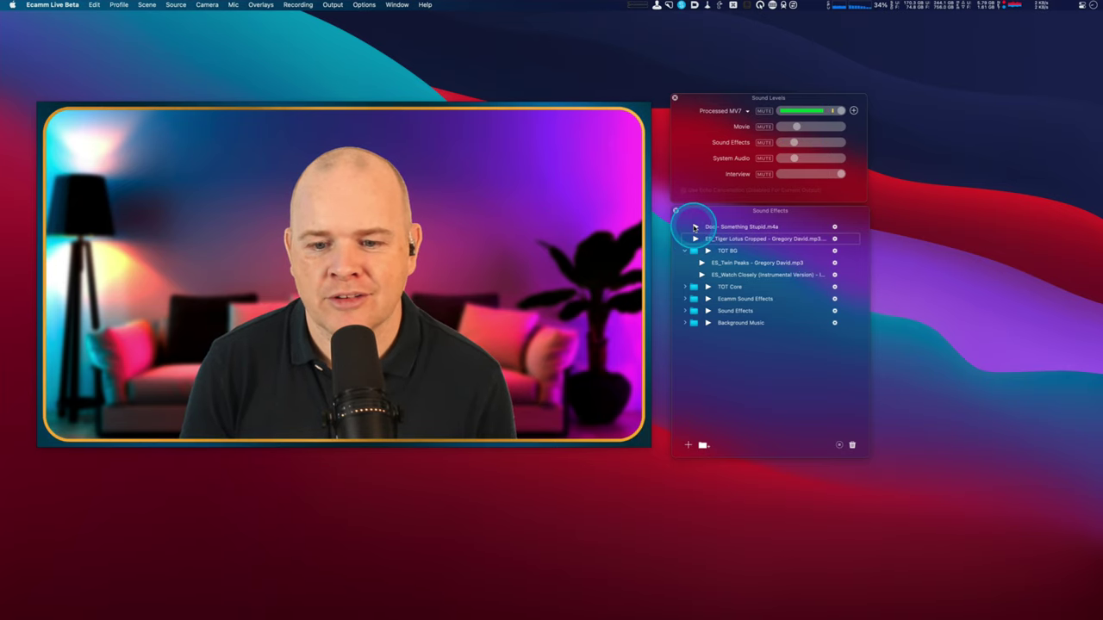
pyautogui.click(695, 228)
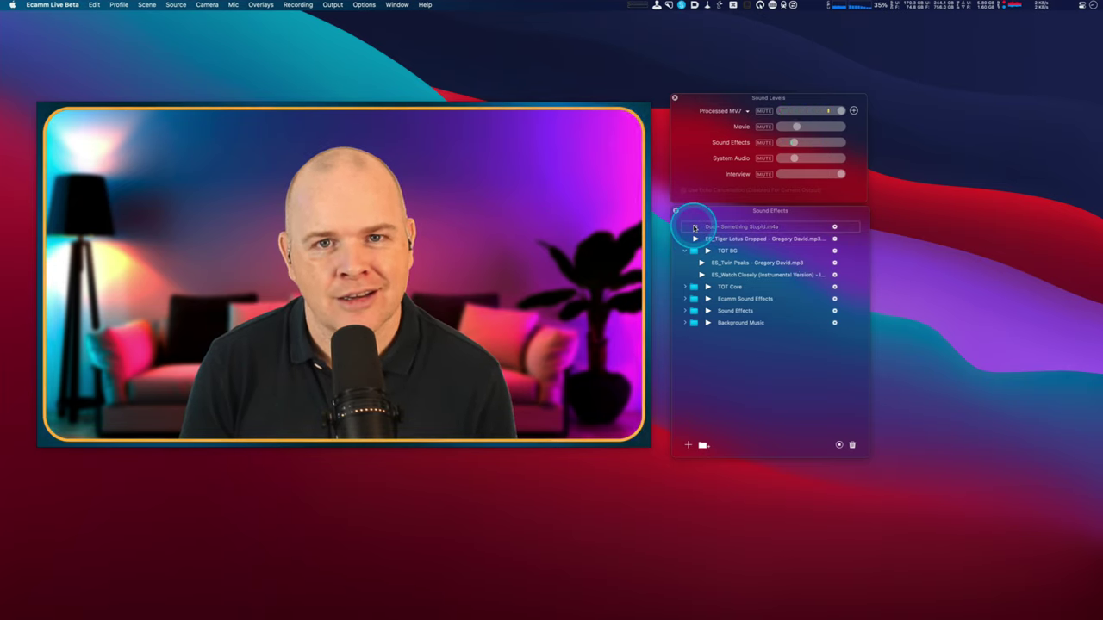
pyautogui.click(694, 227)
# Raise the Sound Effects level back to full and replay Something Stupid.
pyautogui.click(810, 144)
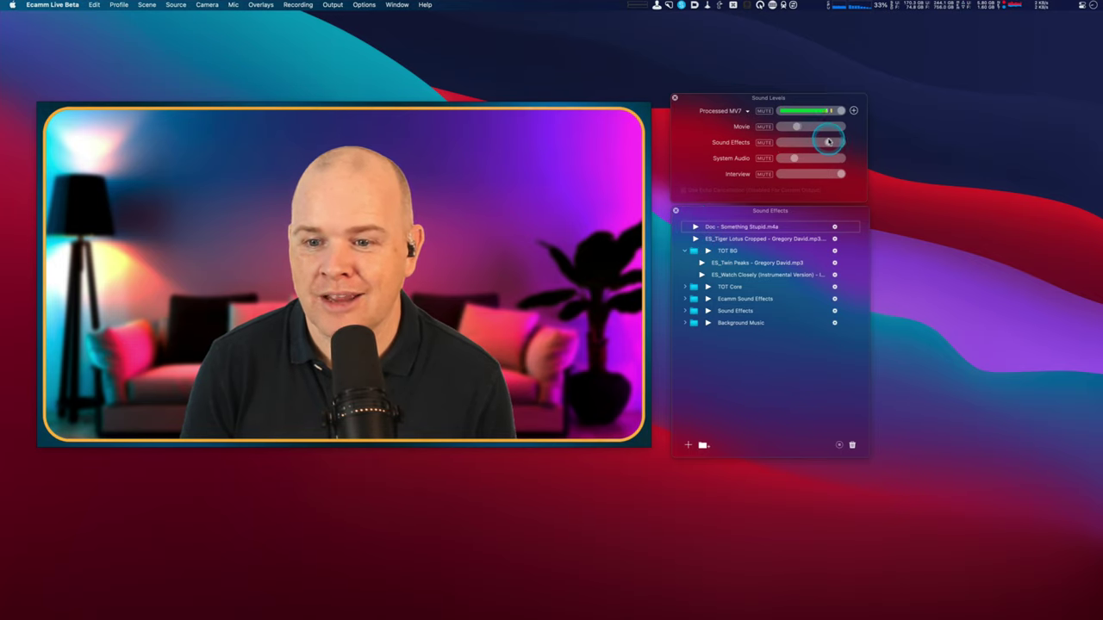
pyautogui.click(694, 228)
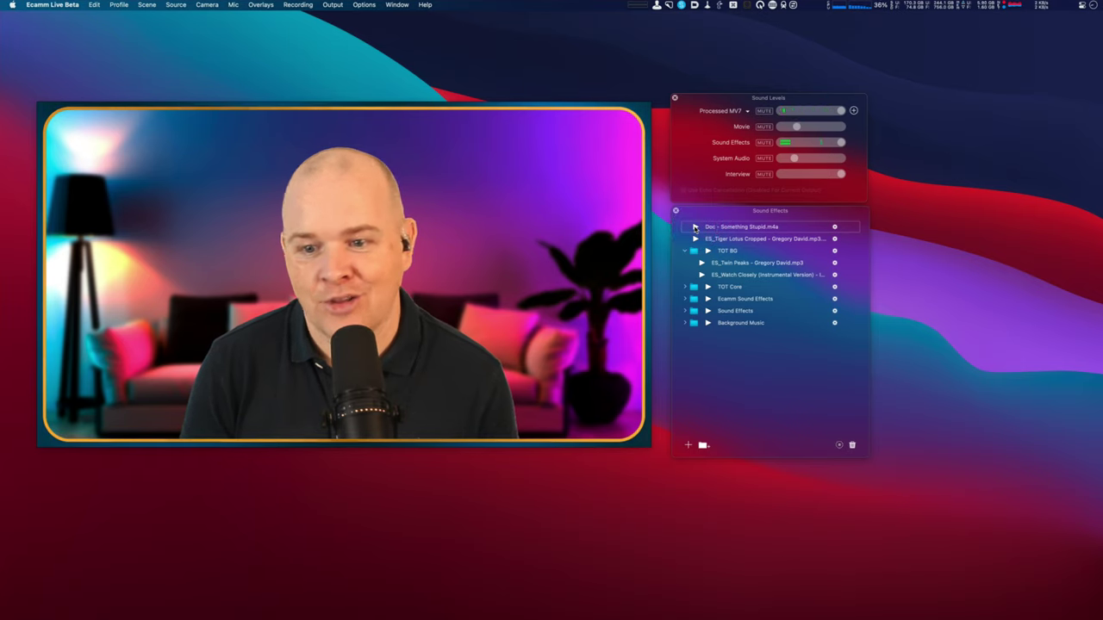
pyautogui.click(763, 143)
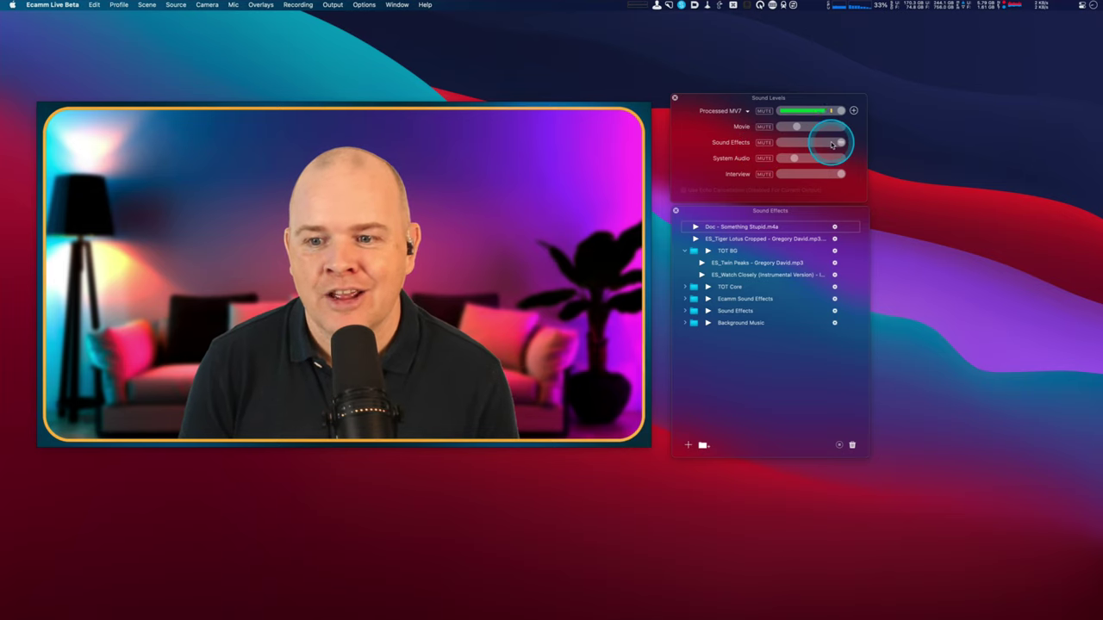
pyautogui.moveTo(840, 145); pyautogui.dragTo(815, 145)
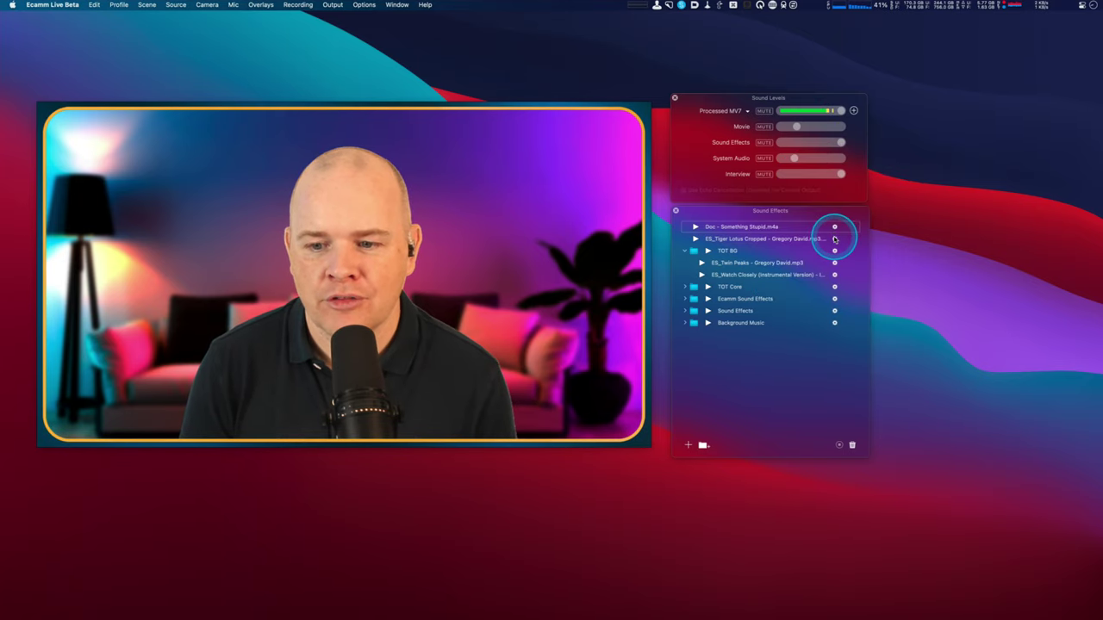
# Check Tiger Lotus's own volume, compare it with Something Stupid, and keep the master at 100.
pyautogui.click(834, 239)
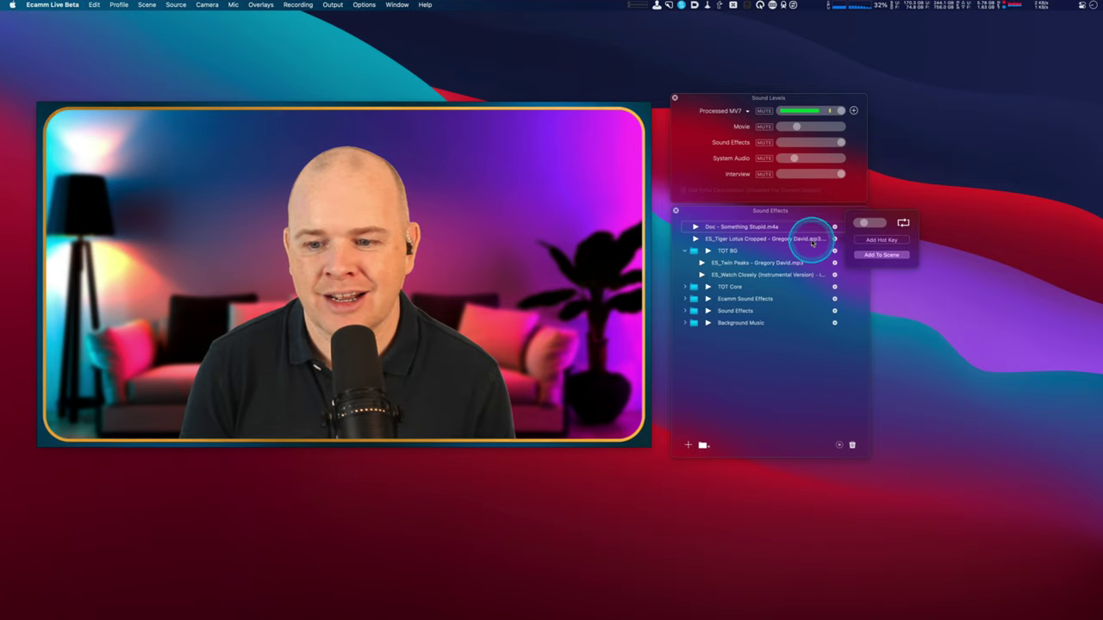
pyautogui.click(687, 238)
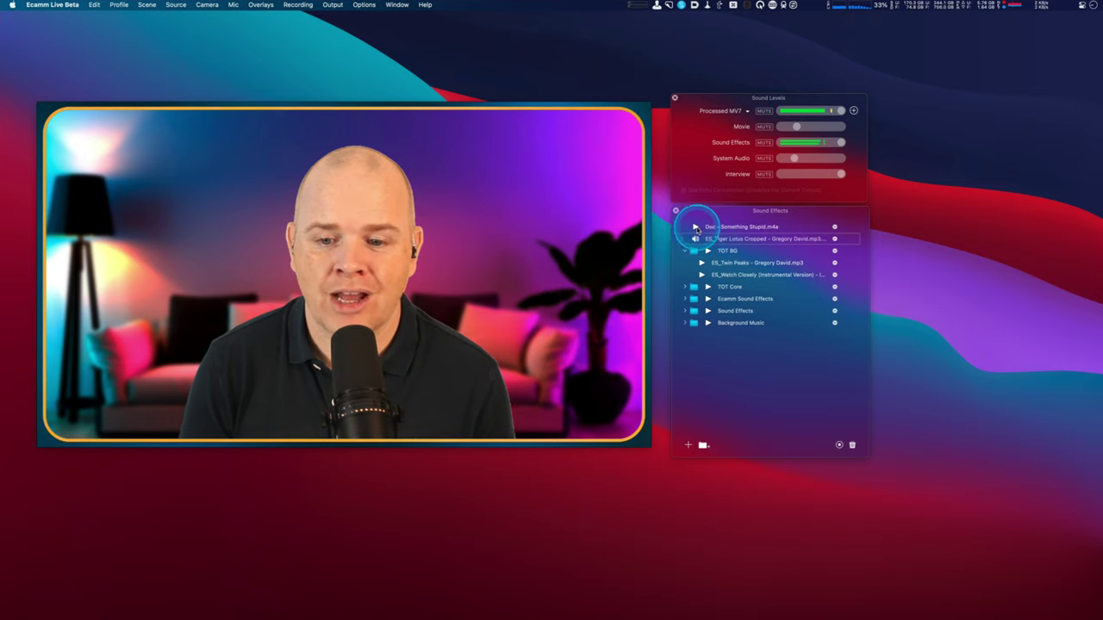
pyautogui.click(694, 227)
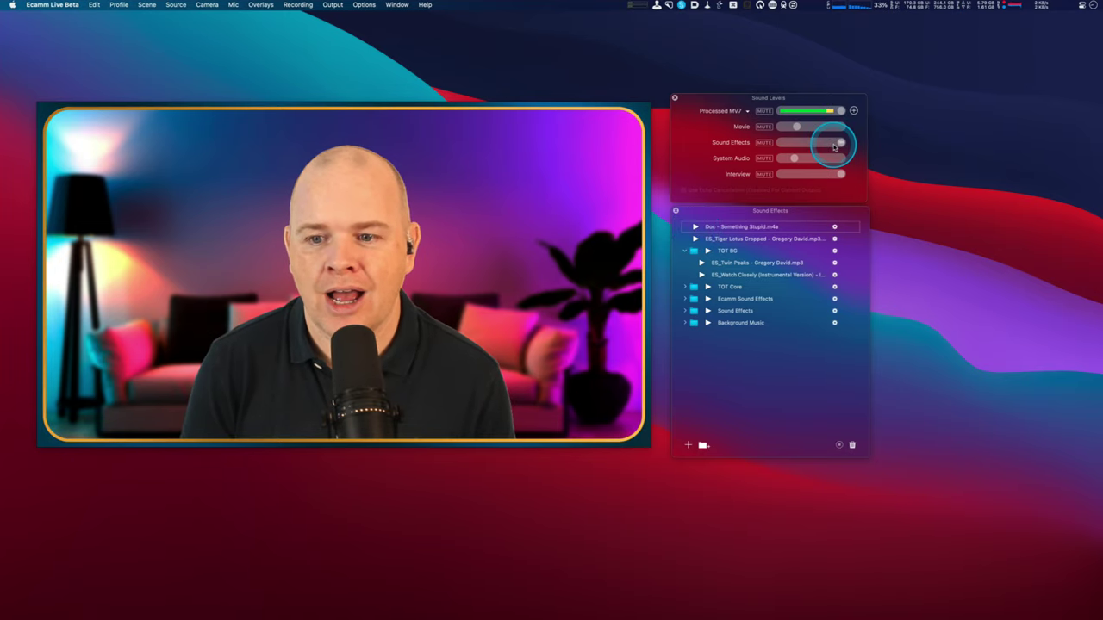
pyautogui.moveTo(838, 142)
pyautogui.mouseDown()
pyautogui.moveTo(778, 144)
pyautogui.moveTo(845, 145)
pyautogui.mouseUp()
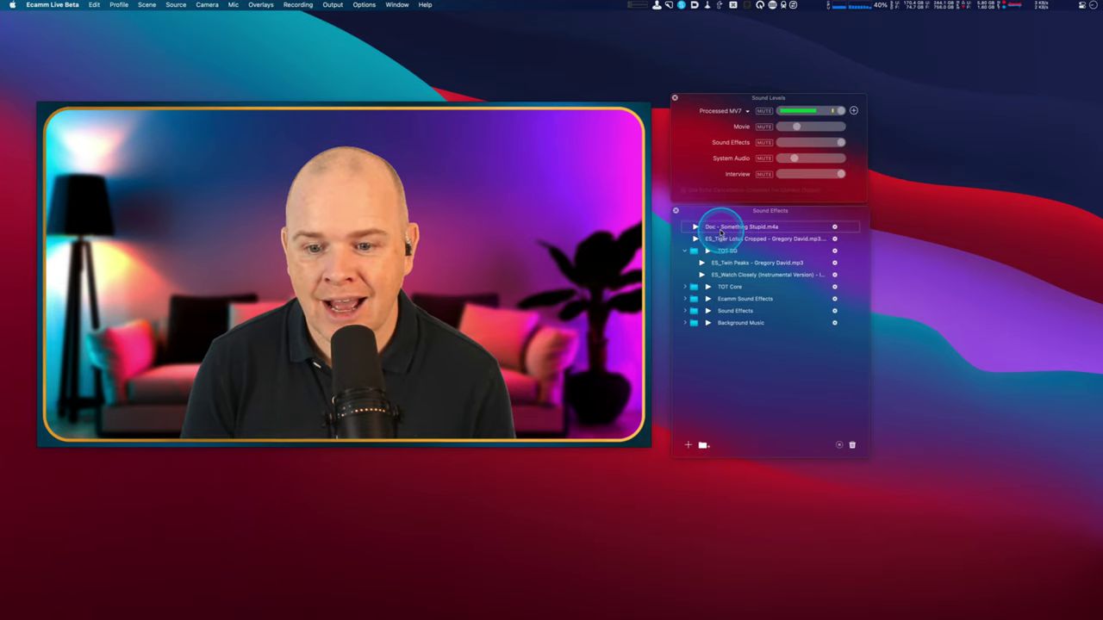
# Check the TOT BG folder's options, then show the Something Stupid clip's options.
pyautogui.click(835, 252)
pyautogui.click(835, 250)
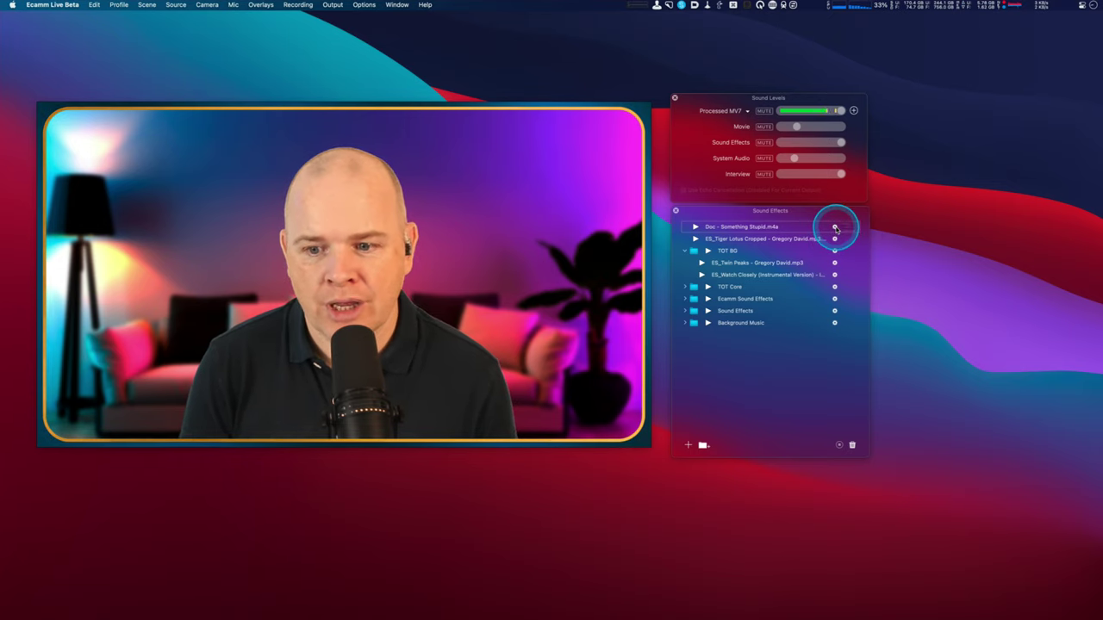
pyautogui.click(834, 226)
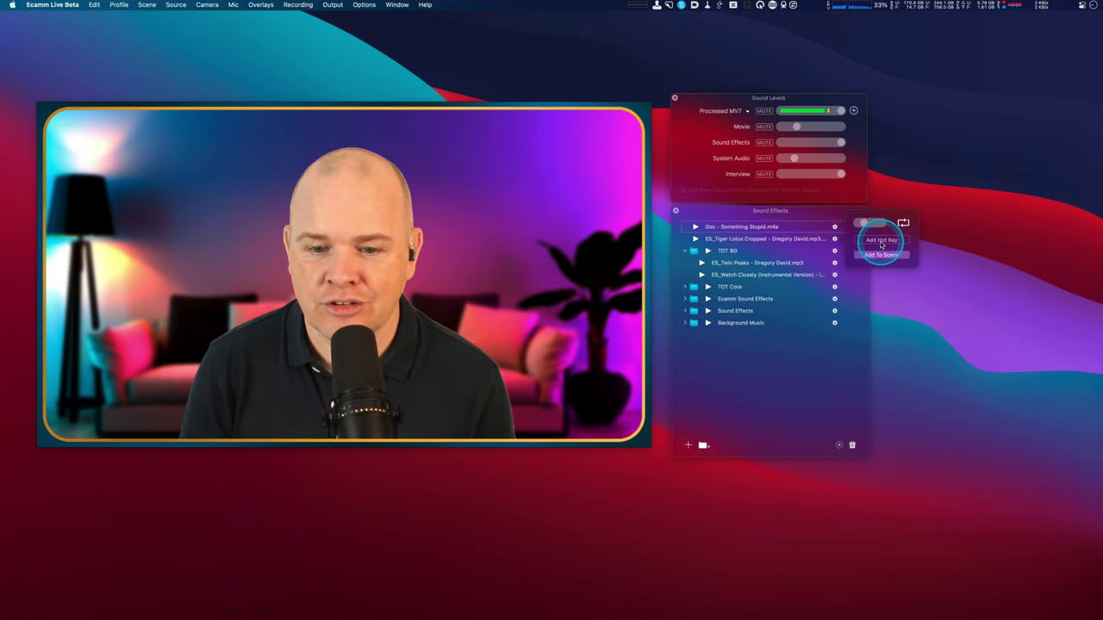
# Add the Tiger Lotus clip to the scene from its options.
pyautogui.click(778, 242)
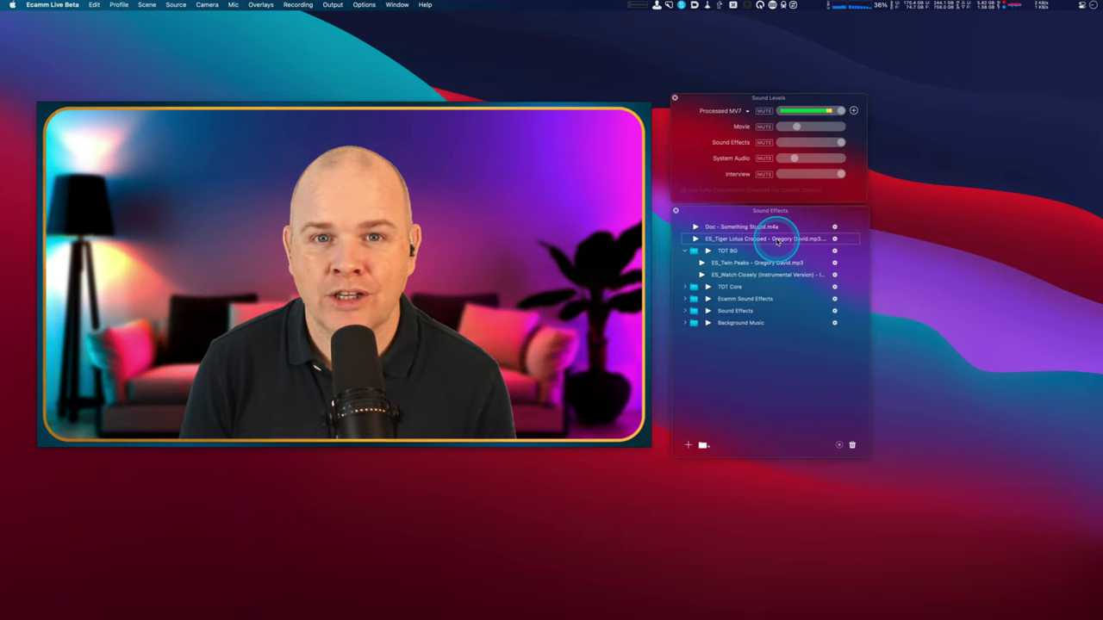
pyautogui.click(835, 239)
pyautogui.click(877, 255)
# Switch to the Share Screen scene and back to Main with Cmd+2 and Cmd+1.
pyautogui.moveTo(344, 234)
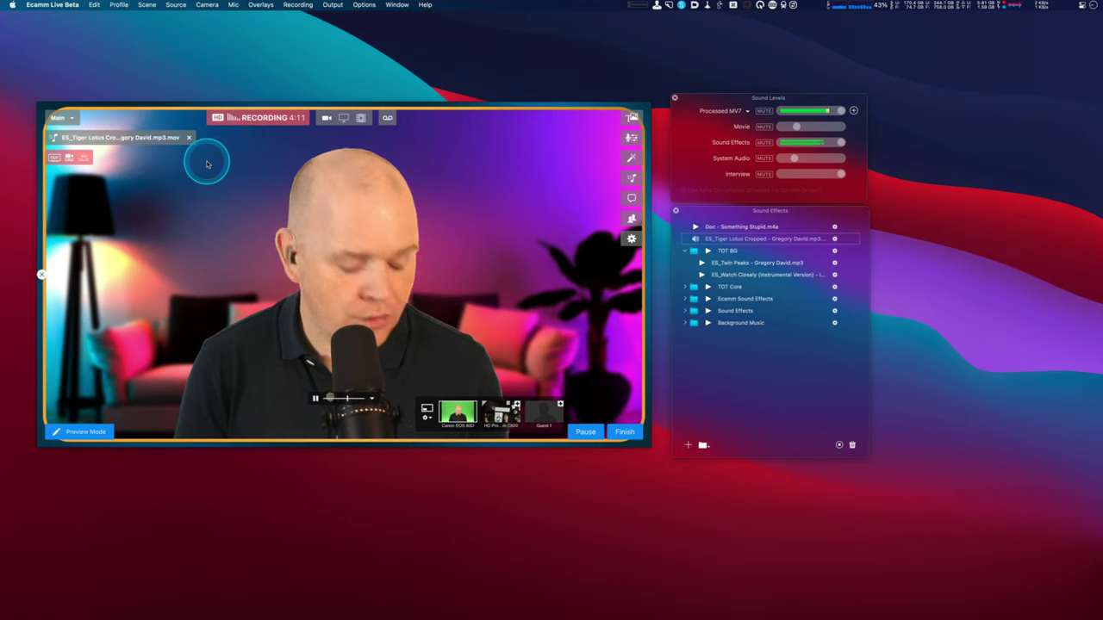
pyautogui.press('super+2')
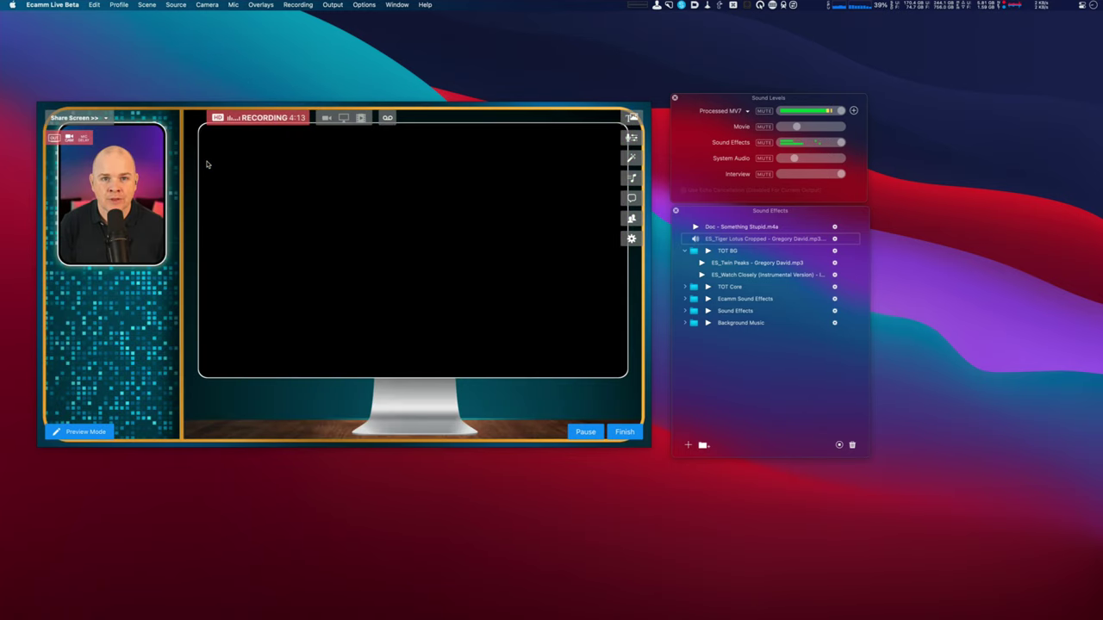
pyautogui.press('super+1')
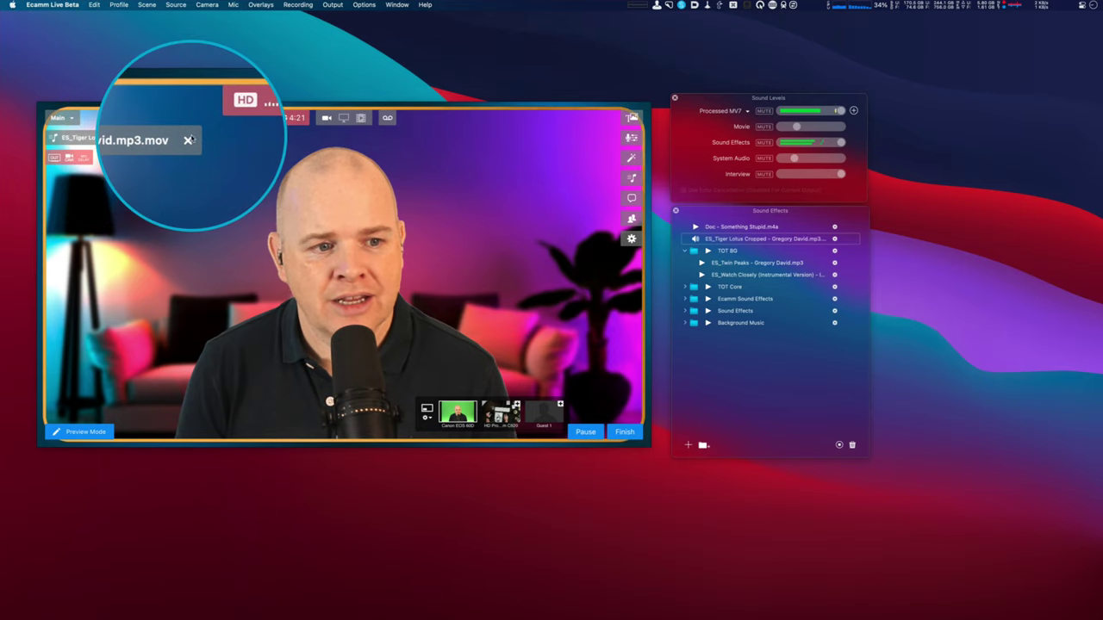
# Remove the Tiger Lotus media label from the scene and turn on looping for Tiger Lotus.
pyautogui.click(191, 138)
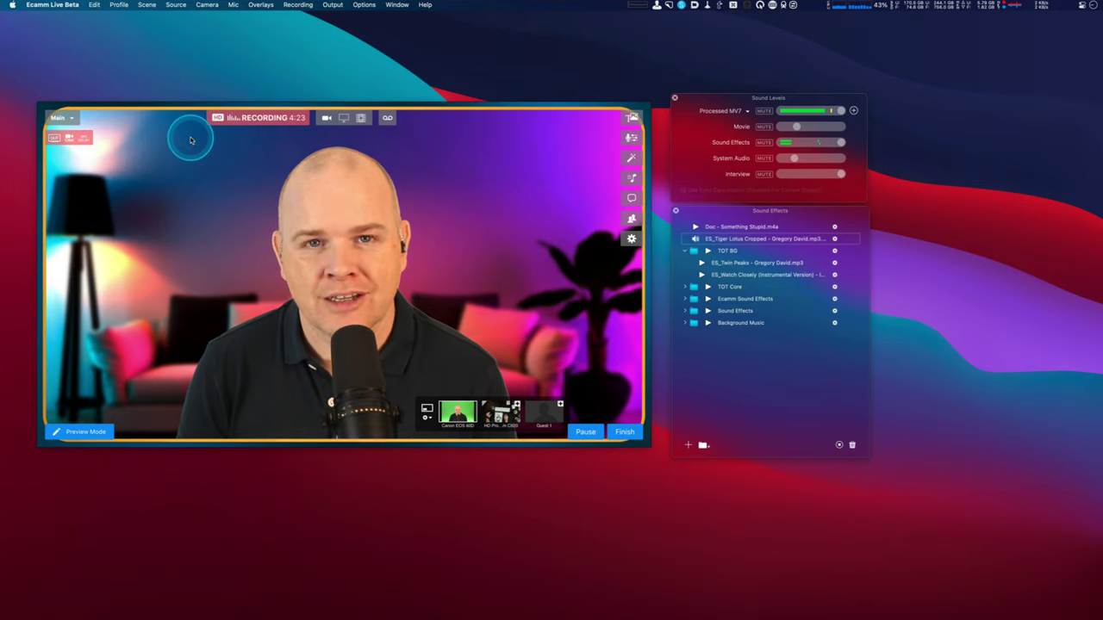
pyautogui.click(835, 238)
pyautogui.click(903, 223)
pyautogui.click(810, 240)
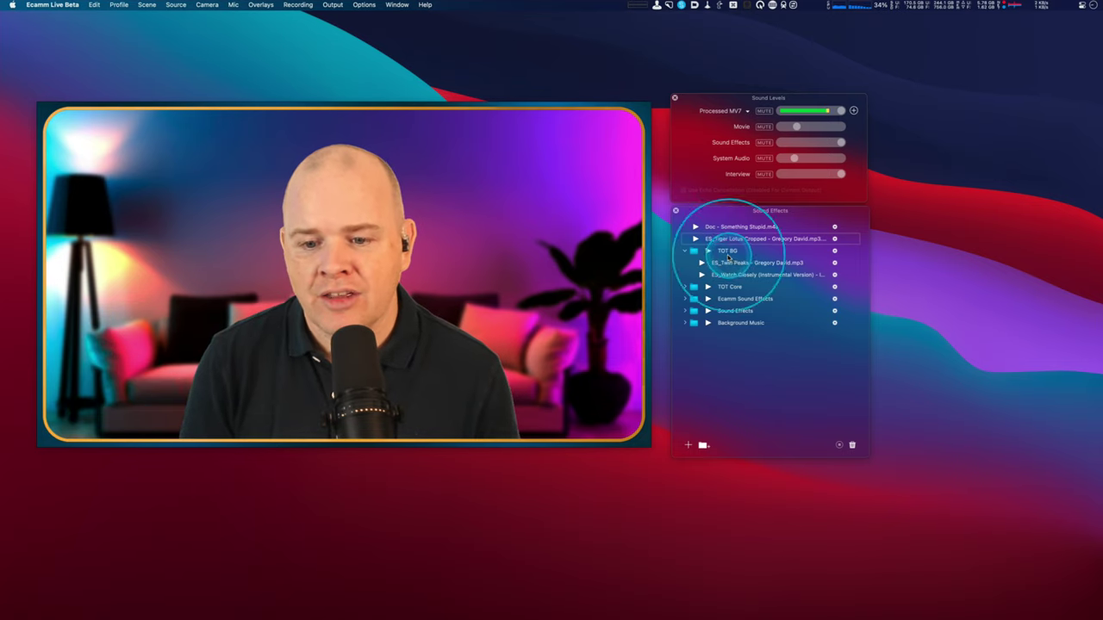
pyautogui.click(834, 251)
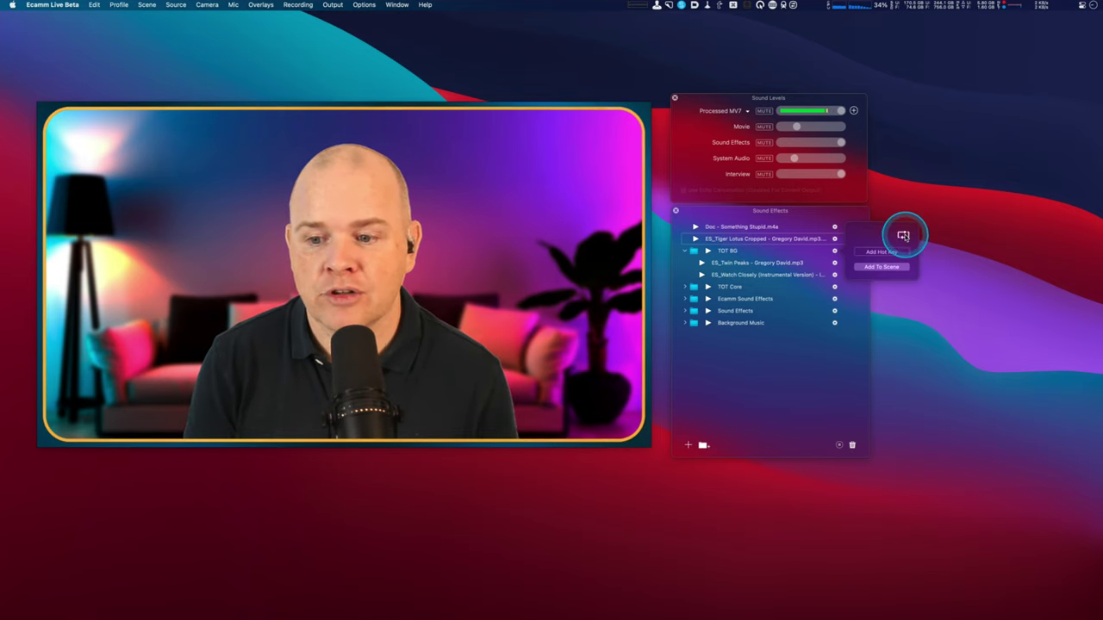
# Step through the TOT BG and Twin Peaks options, ending on Watch Closely's options.
pyautogui.click(726, 251)
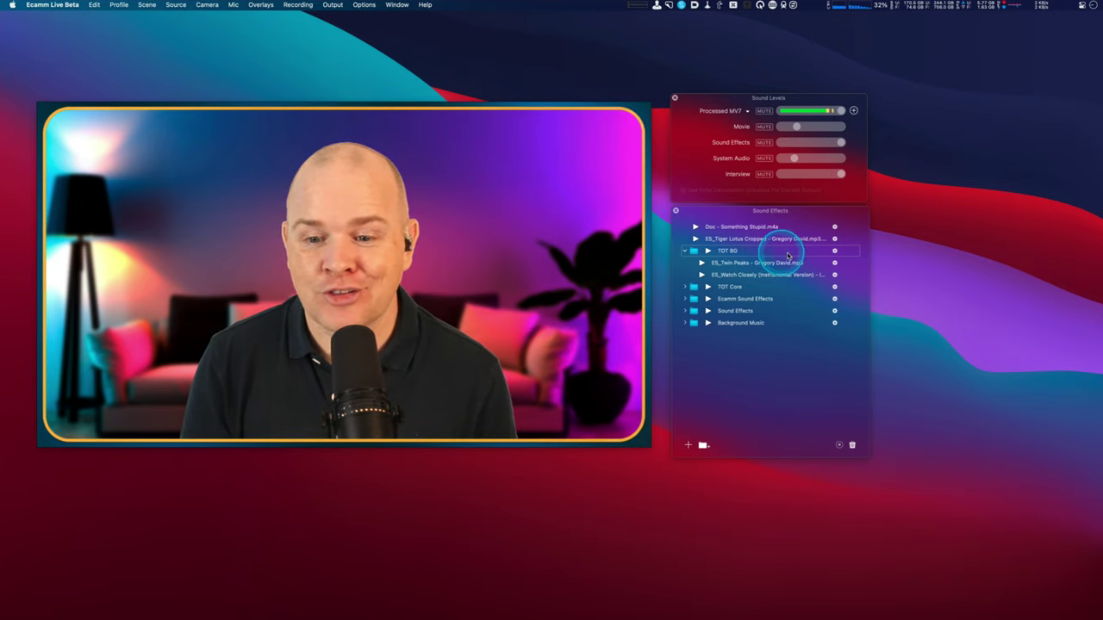
pyautogui.click(835, 251)
pyautogui.click(835, 264)
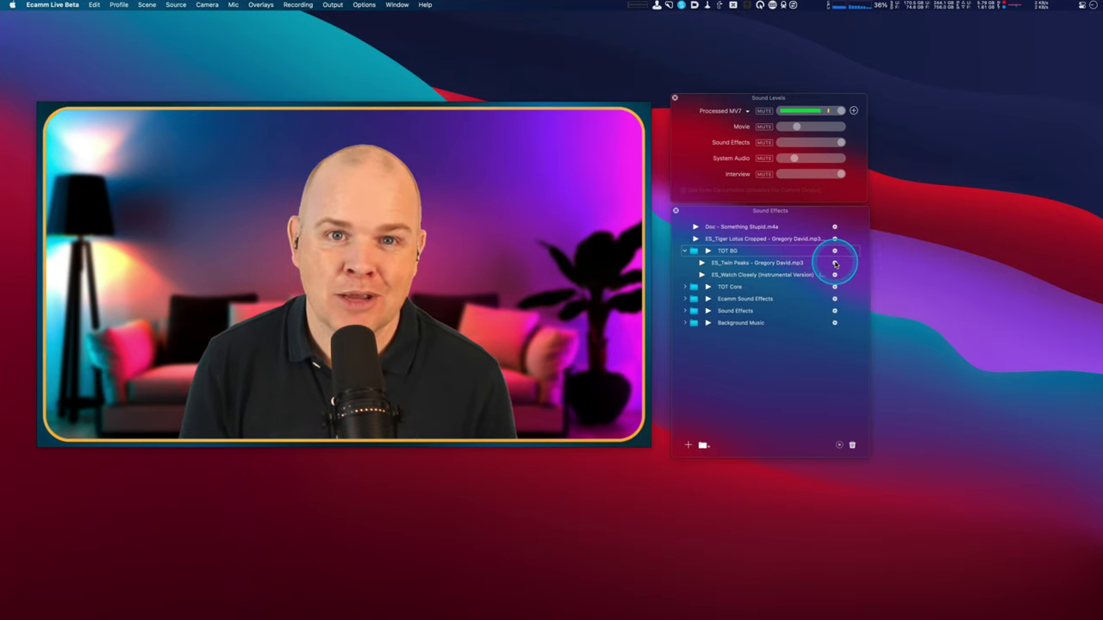
pyautogui.click(835, 264)
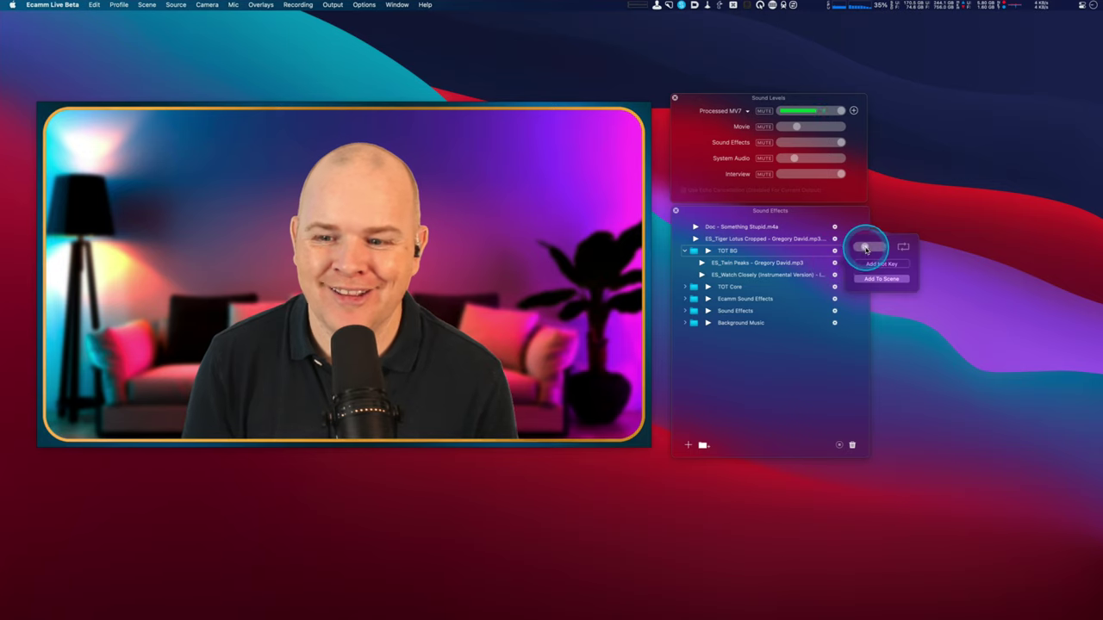
pyautogui.click(834, 275)
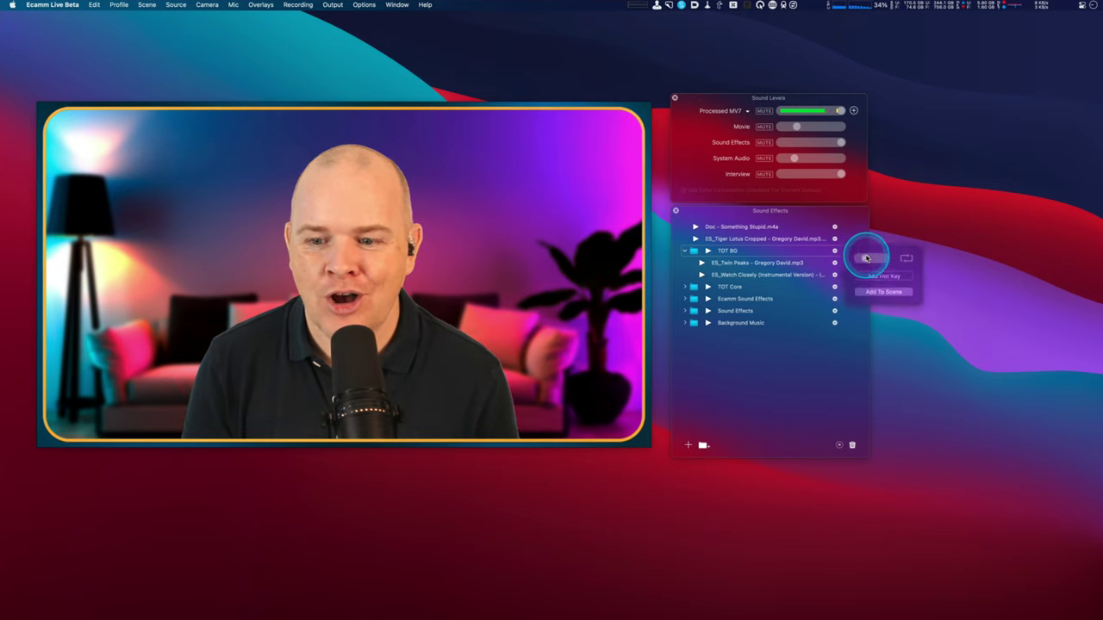